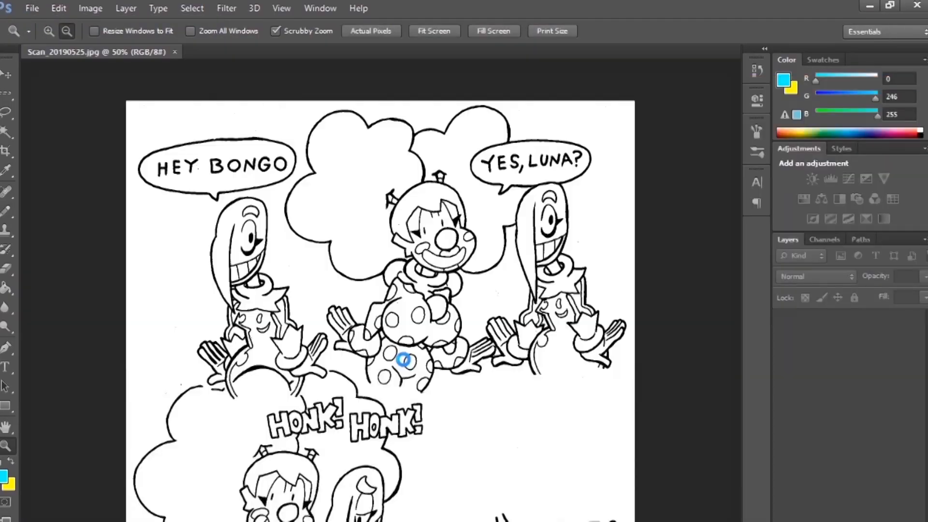
Open the scanned comic Scan_20190525.jpg and bring up the editing options for a lasso selection around the line art
{"action": "left_click", "coordinate": [487, 442]}
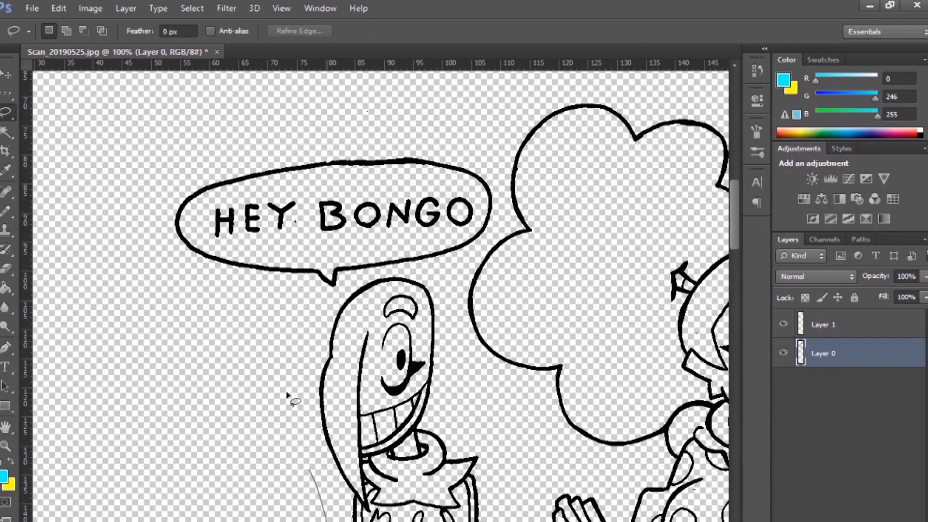
{"action": "right_click", "coordinate": [357, 382]}
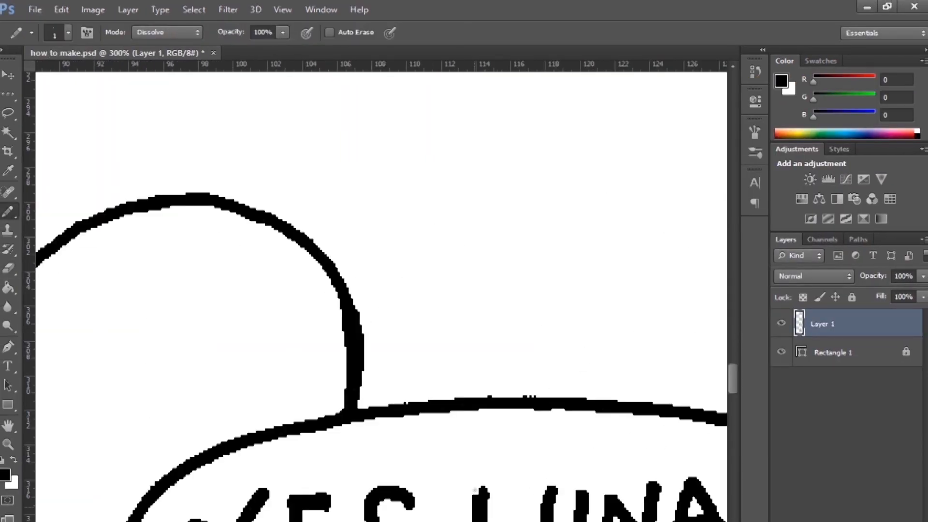
Clean the stray pixels along the outline of the "YES, LUNA?" speech bubble in how to make.psd
{"action": "scroll", "coordinate": [401, 502], "scroll_direction": "right", "scroll_amount": 5}
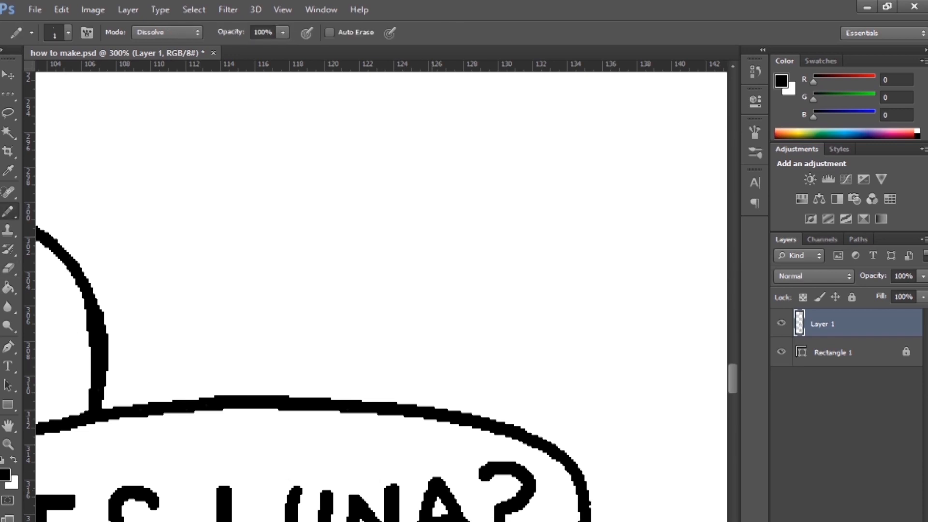
{"action": "scroll", "coordinate": [437, 408], "scroll_direction": "down", "scroll_amount": 5}
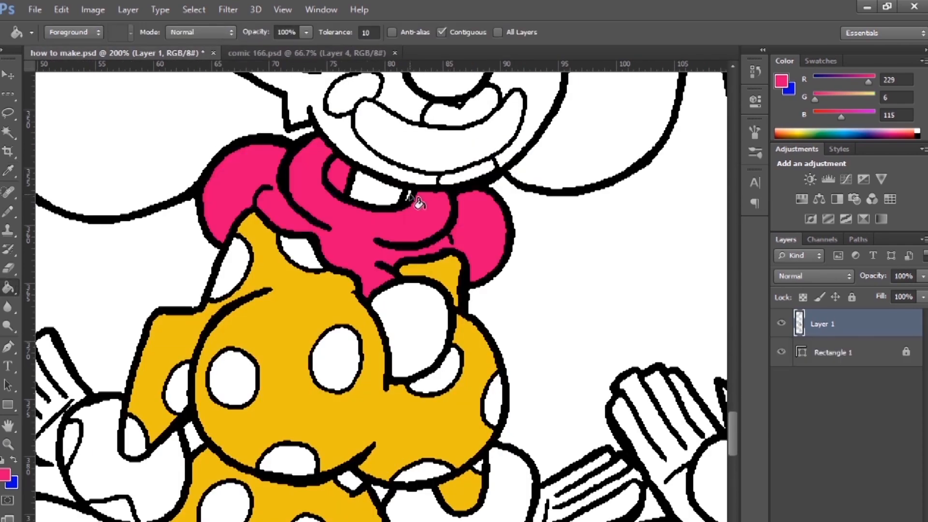
Fill the round puffs of the clown's costume with pink and its spots with blue
{"action": "left_click", "coordinate": [413, 329]}
{"action": "left_click", "coordinate": [94, 476]}
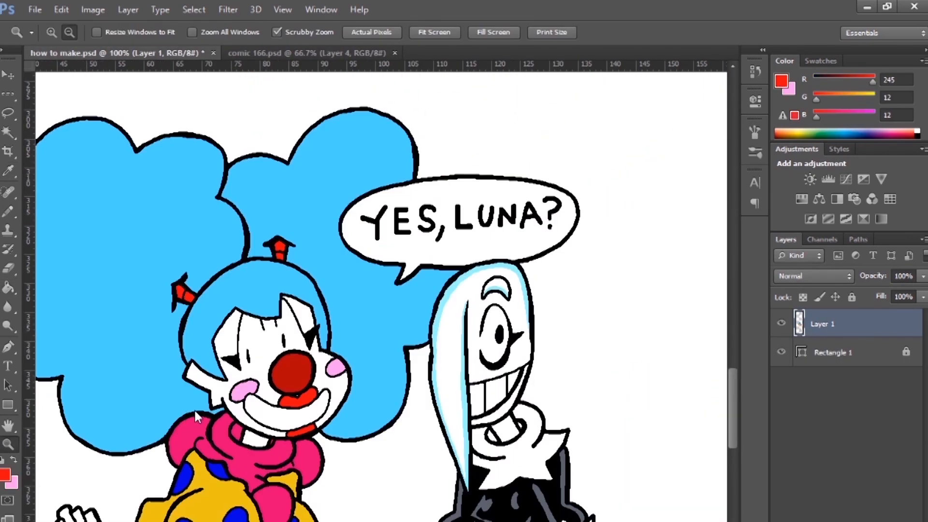
Merge the Rectangle 1 background layer with the comic's Layer 1
{"action": "right_click", "coordinate": [822, 353]}
{"action": "left_click", "coordinate": [652, 503]}
Use the Magic Wand with Contiguous off to separate the light-blue hair fill onto its own layer
{"action": "key", "text": "w"}
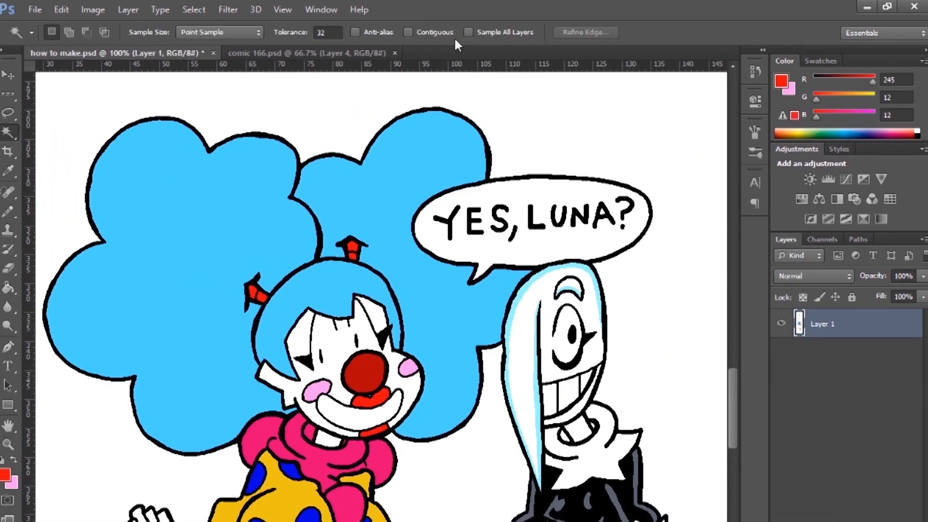
{"action": "right_click", "coordinate": [288, 290]}
{"action": "left_click", "coordinate": [328, 496]}
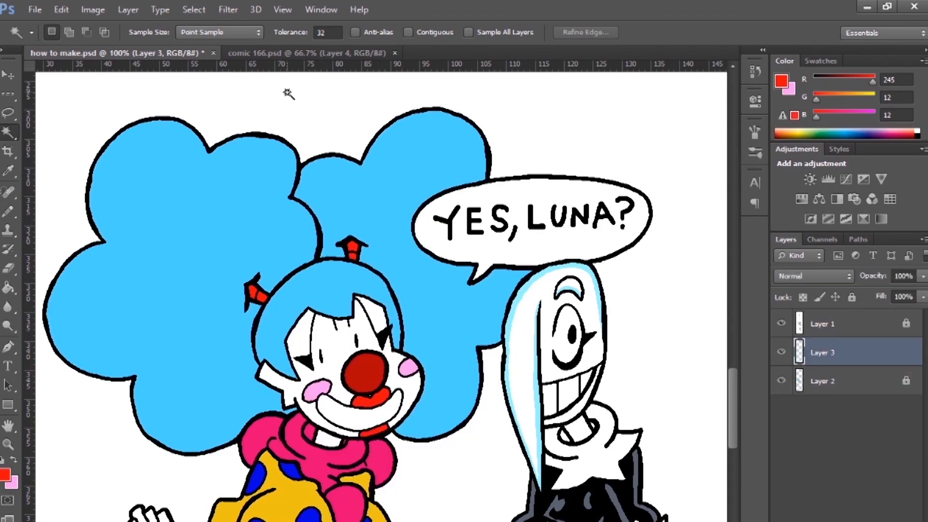
Sample the yellow and darker-blue shading colours from comic 166.psd and return to how to make.psd
{"action": "left_click", "coordinate": [306, 53]}
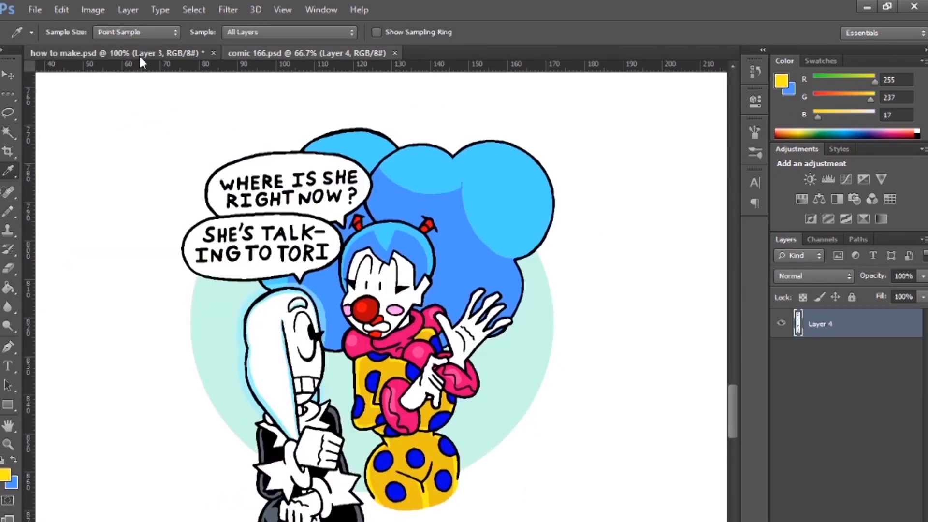
{"action": "left_click", "coordinate": [141, 56]}
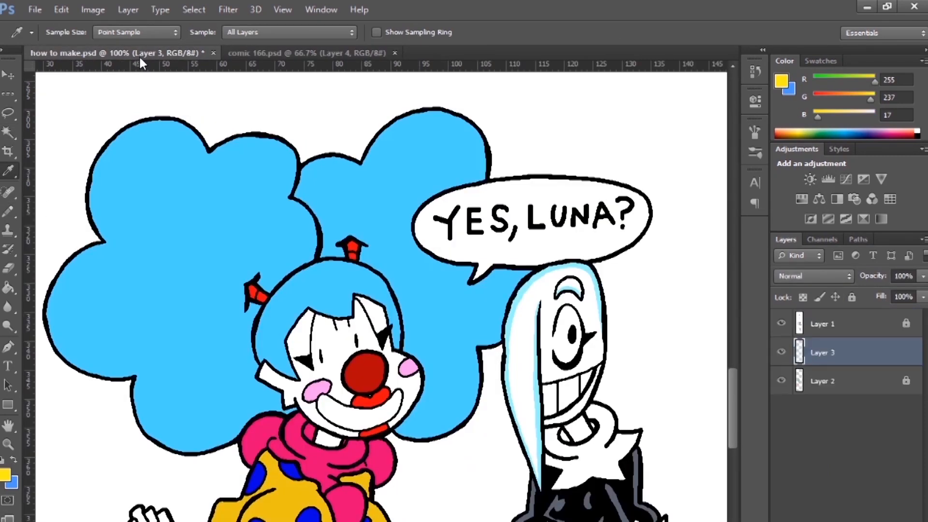
Draw darker-blue shading lines inside the hair on Layer 3 with a 3 px Pencil, hiding the line art layer
{"action": "left_click", "coordinate": [7, 444]}
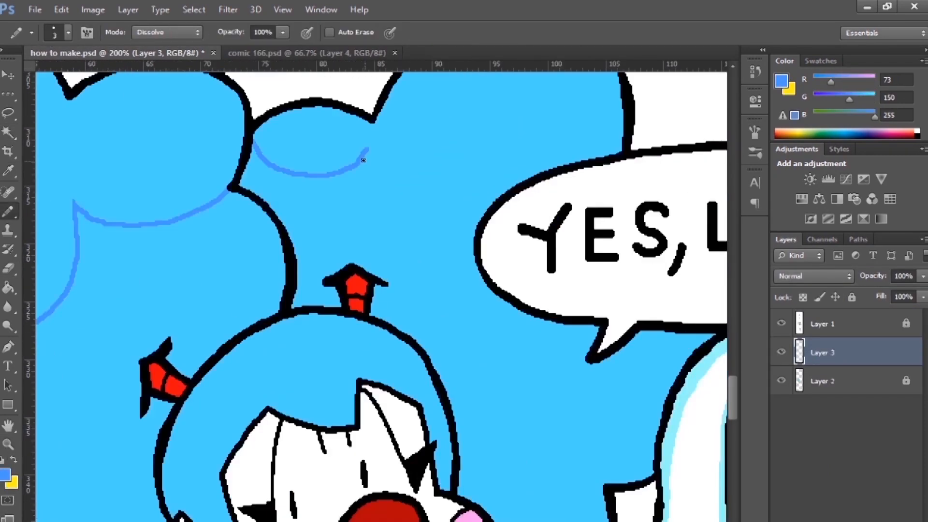
{"action": "left_click", "coordinate": [781, 324]}
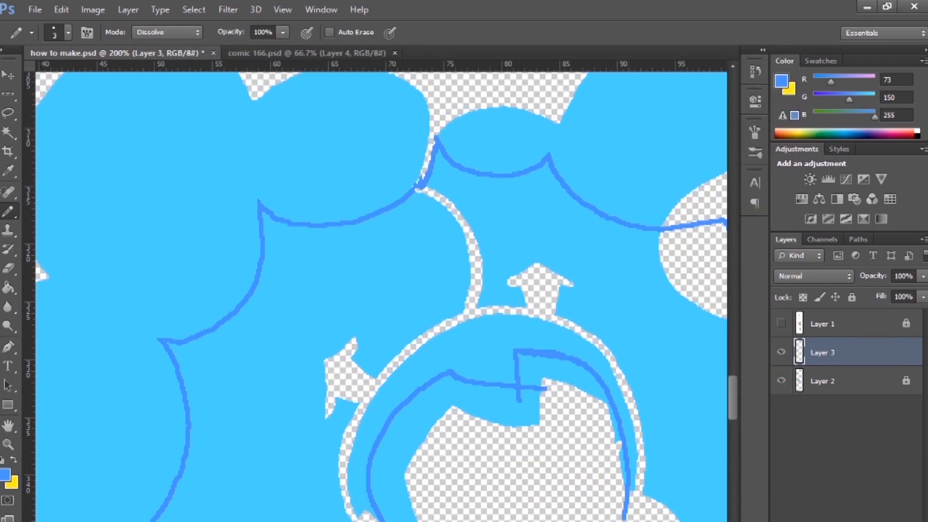
Draw a bright-yellow highlight along the edge of the clown's sleeve and switch to the Eraser for cleanup
{"action": "left_click_drag", "start_coordinate": [248, 432], "coordinate": [274, 350]}
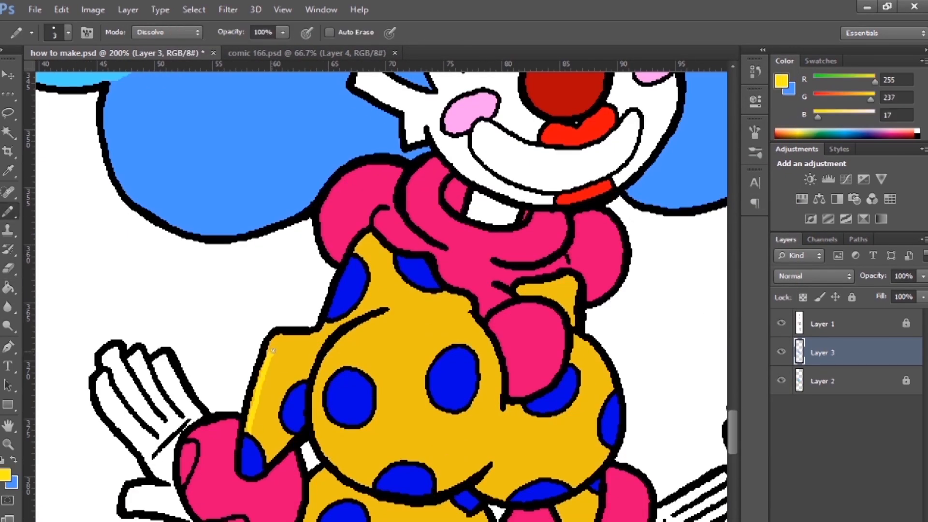
{"action": "key", "text": "e"}
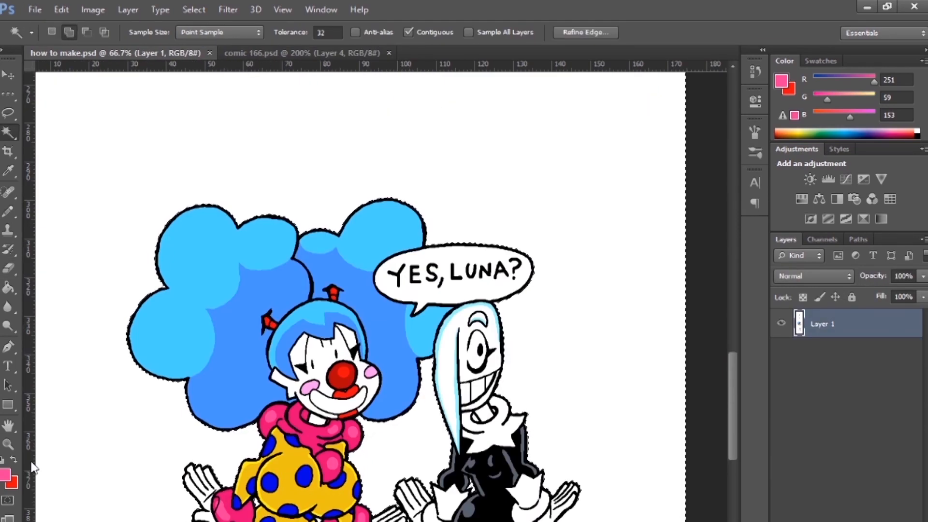
Check the colouring up close against comic 166.psd and sample a colour from the reference with the Eyedropper
{"action": "left_click", "coordinate": [8, 445]}
{"action": "left_click", "coordinate": [418, 512]}
{"action": "left_click", "coordinate": [418, 512]}
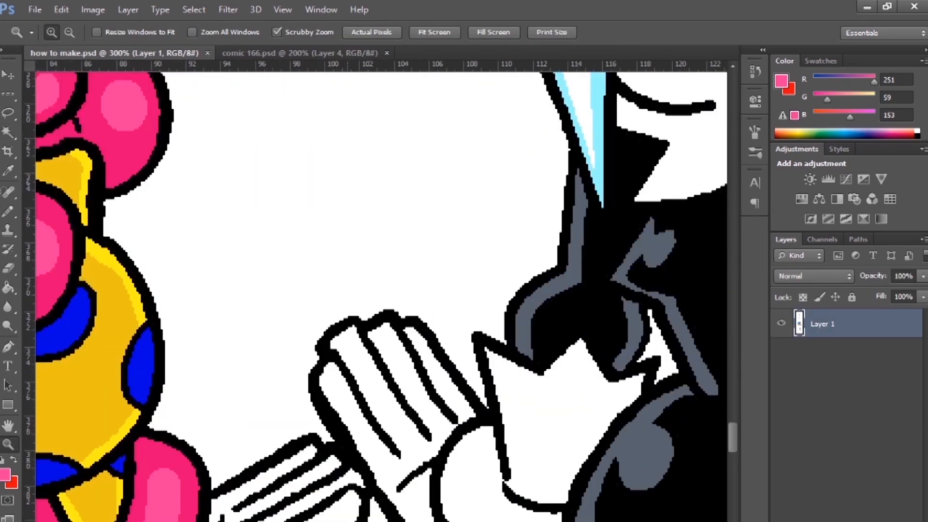
{"action": "left_click", "coordinate": [416, 505]}
{"action": "left_click", "coordinate": [416, 505]}
{"action": "left_click", "coordinate": [423, 469]}
{"action": "left_click", "coordinate": [231, 333], "text": "alt"}
{"action": "left_click", "coordinate": [231, 333], "text": "alt"}
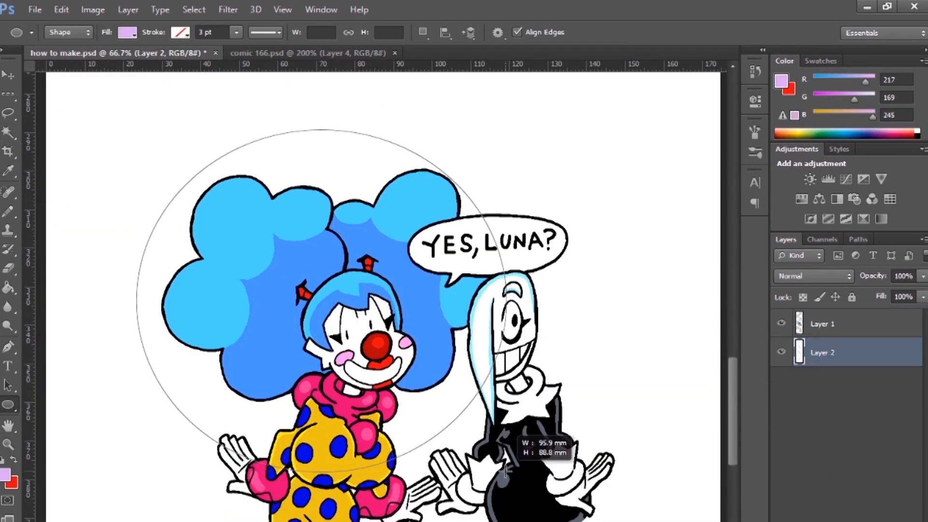
{"action": "left_click_drag", "start_coordinate": [505, 471], "coordinate": [506, 471]}
Reposition the drawn comic parts on the page with the Move tool
{"action": "key", "text": "v"}
{"action": "left_click_drag", "start_coordinate": [353, 256], "coordinate": [359, 313]}
{"action": "left_click_drag", "start_coordinate": [692, 392], "coordinate": [724, 423]}
{"action": "key", "text": "v"}
{"action": "left_click_drag", "start_coordinate": [584, 315], "coordinate": [536, 384]}
Merge the lower comic layer and switch to the Paint Bucket for filling
{"action": "left_click", "coordinate": [825, 381], "text": "shift"}
{"action": "right_click", "coordinate": [873, 381]}
{"action": "left_click", "coordinate": [730, 491]}
{"action": "key", "text": "g"}
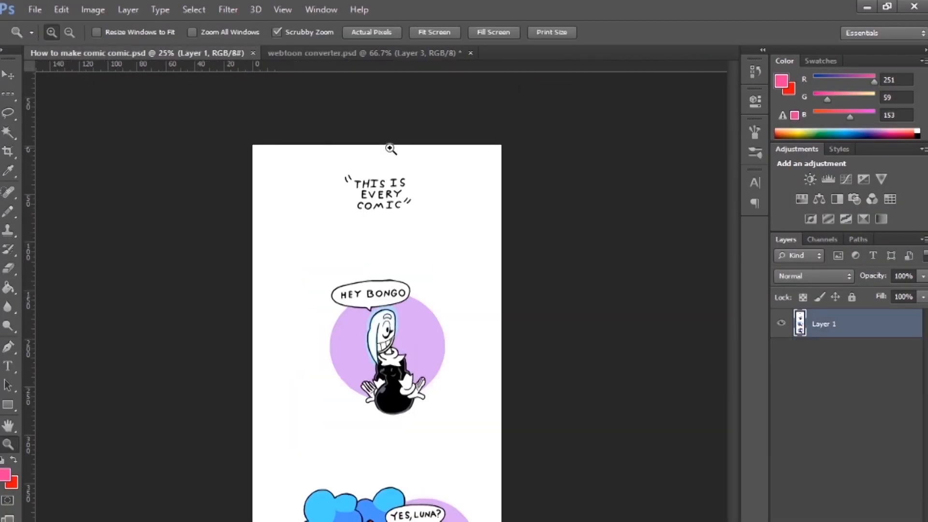
Place the Bongo and Luna title art between the guides of webtoon converter.psd and save the panel image
{"action": "left_click", "coordinate": [391, 149]}
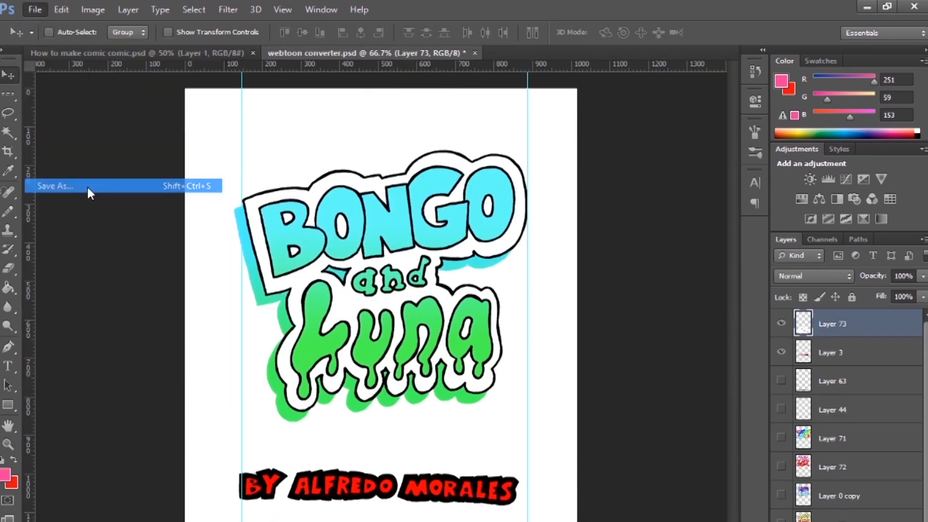
{"action": "left_click", "coordinate": [88, 192]}
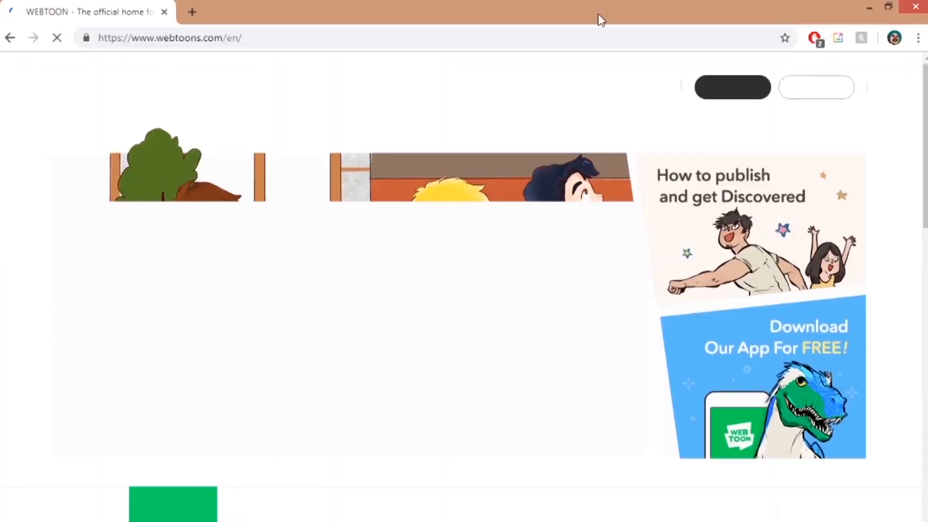
Go to the creator's own series on the WEBTOON site through the account options
{"action": "left_click", "coordinate": [800, 87]}
{"action": "left_click", "coordinate": [769, 156]}
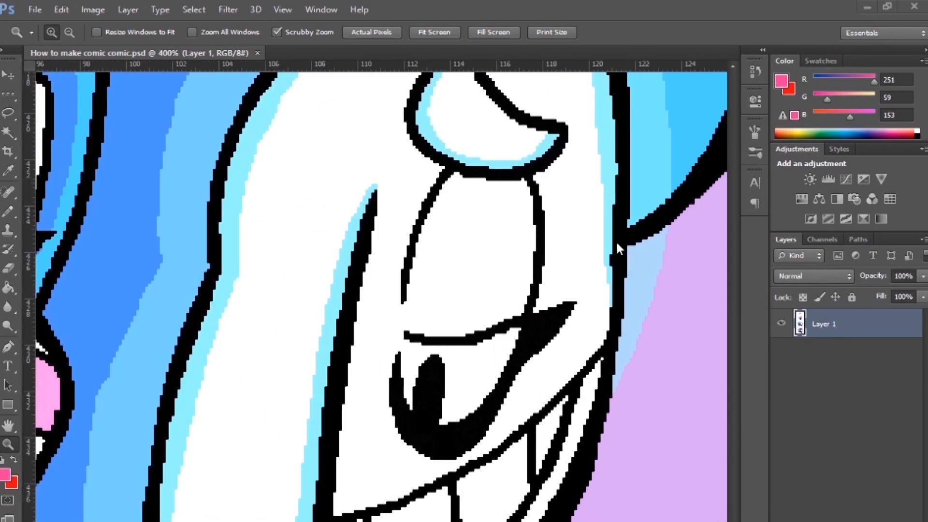
Capture a snip of Luna's grinning face from the zoomed comic as the episode thumbnail and save it
{"action": "left_click_drag", "start_coordinate": [36, 73], "coordinate": [705, 521]}
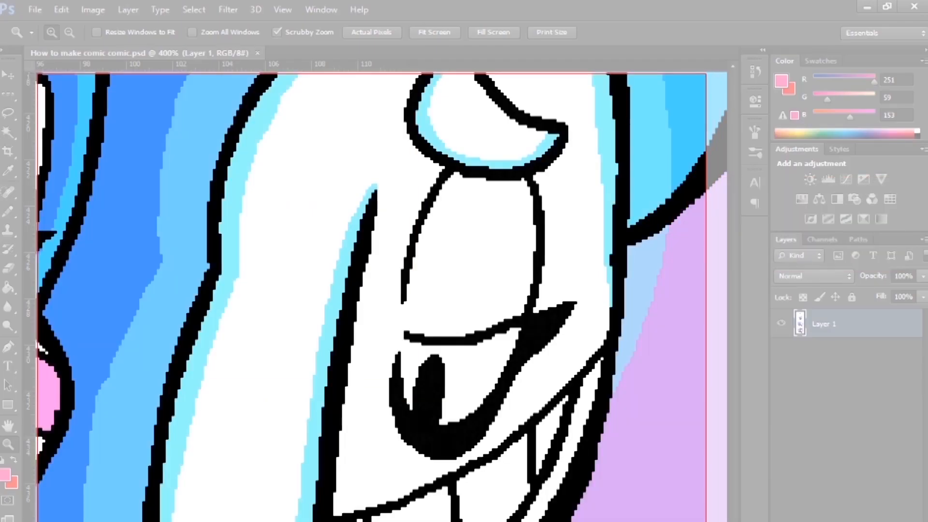
{"action": "left_click", "coordinate": [59, 51]}
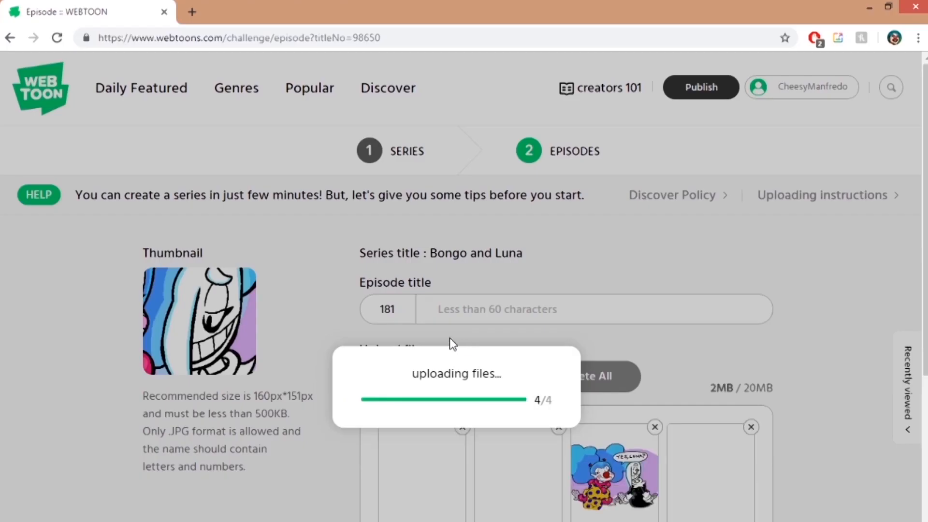
Title episode 181 "This is every comic"
{"action": "left_click", "coordinate": [455, 309]}
{"action": "type", "text": "This is every comic"}
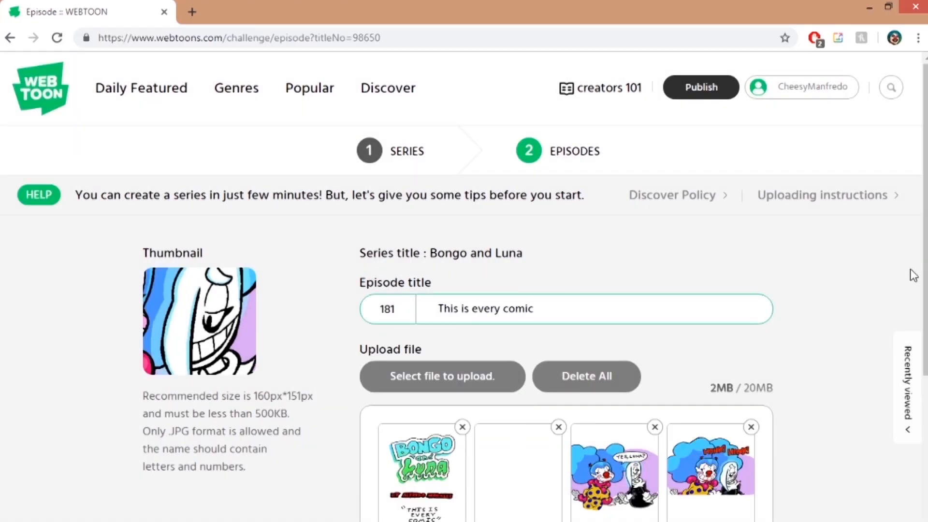
Switch to Microsoft Word and open the document The links
{"action": "scroll", "coordinate": [603, 282], "scroll_direction": "down", "scroll_amount": 6}
{"action": "left_click", "coordinate": [199, 521]}
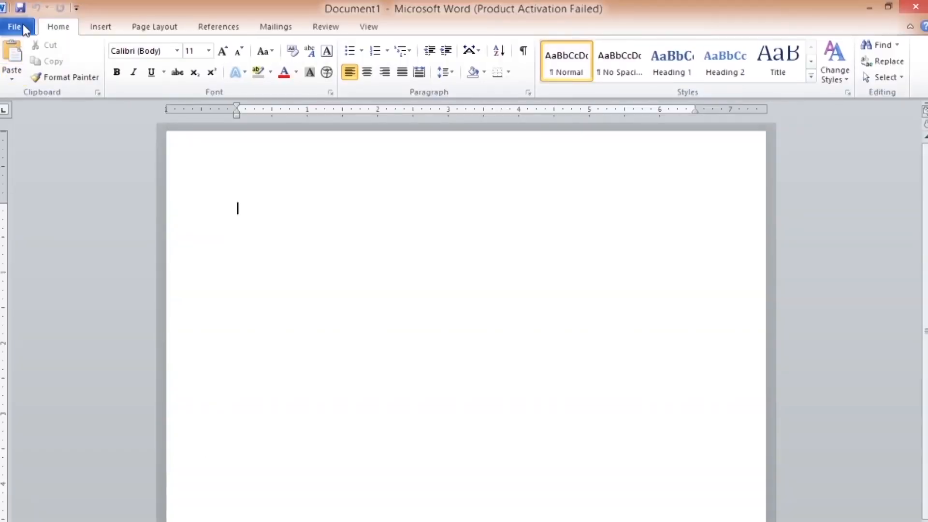
{"action": "left_click", "coordinate": [24, 30]}
{"action": "left_click", "coordinate": [227, 228]}
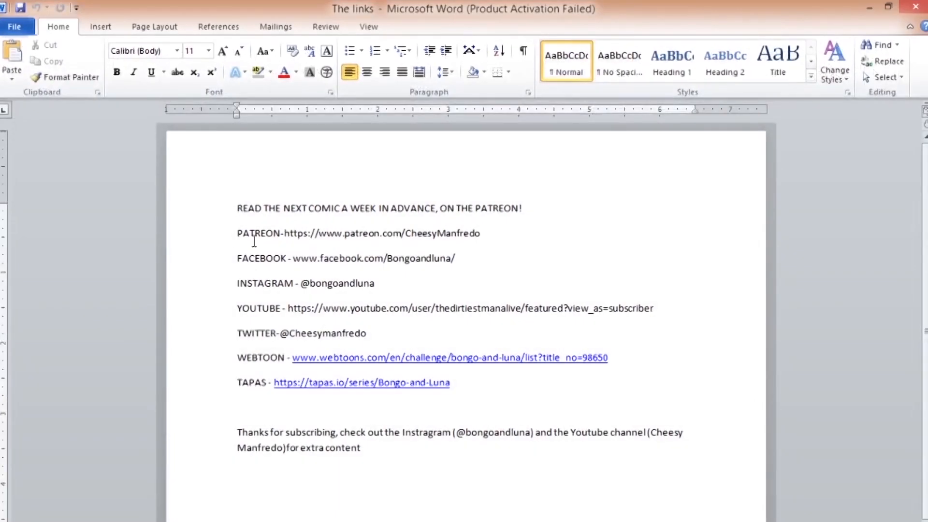
Copy the promotional lines from the Patreon announcement through the Twitter handle into the WEBTOON episode's creator's note
{"action": "left_click_drag", "start_coordinate": [239, 204], "coordinate": [366, 335]}
{"action": "right_click", "coordinate": [413, 255]}
{"action": "left_click", "coordinate": [386, 278]}
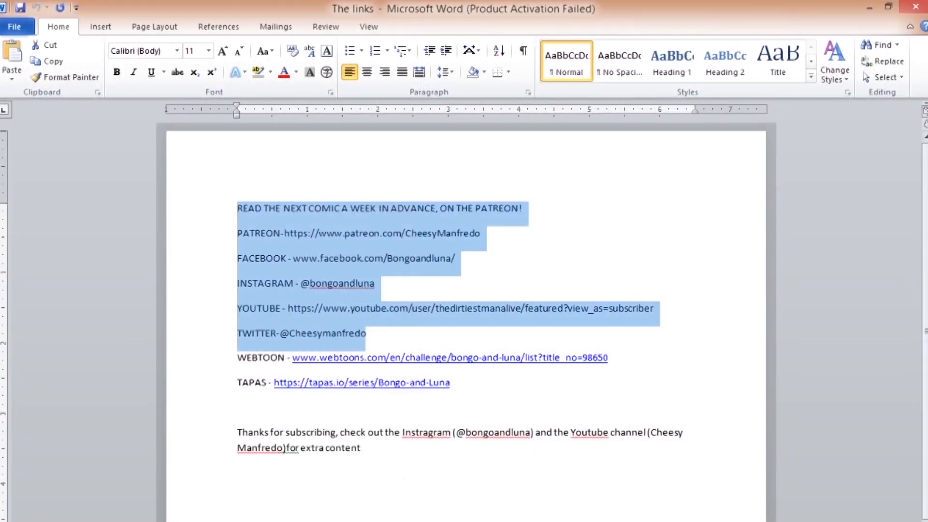
{"action": "left_click", "coordinate": [155, 521]}
{"action": "key", "text": "ctrl+v"}
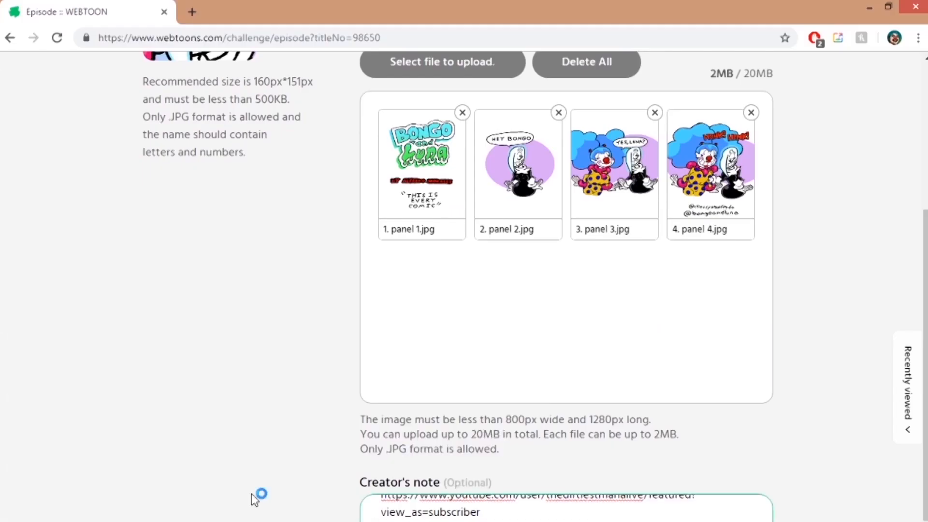
Preview the uploaded episode, look through its panels and close the preview
{"action": "left_click_drag", "start_coordinate": [379, 12], "coordinate": [379, 0]}
{"action": "scroll", "coordinate": [464, 290], "scroll_direction": "down", "scroll_amount": 9}
{"action": "scroll", "coordinate": [906, 54], "scroll_direction": "down", "scroll_amount": 20}
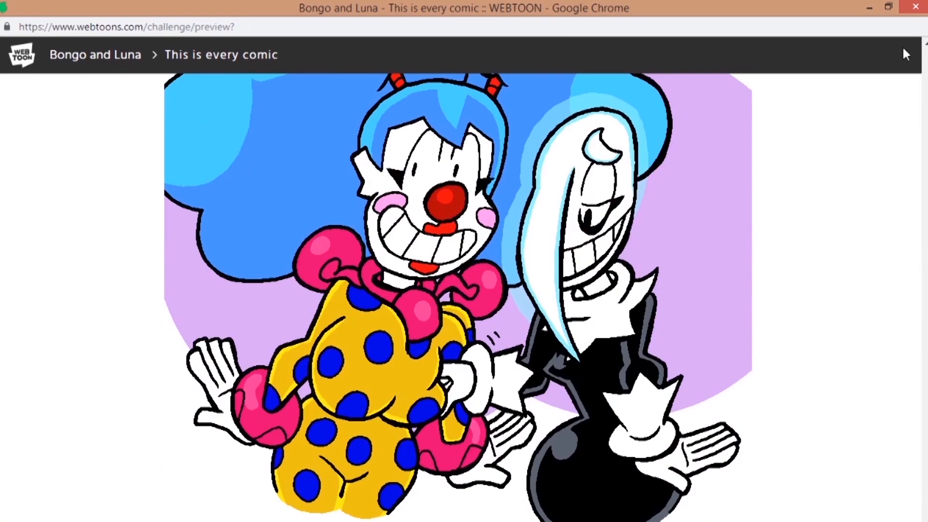
{"action": "left_click", "coordinate": [916, 6]}
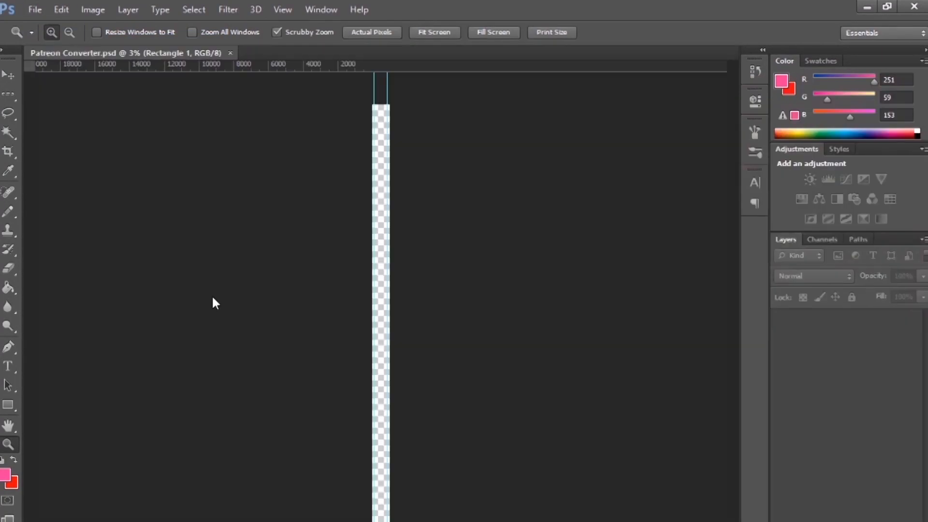
Open panel 1.jpg to panel 4.jpg in Photoshop alongside Patreon Converter.psd and activate the Move tool
{"action": "left_click", "coordinate": [34, 10]}
{"action": "left_click", "coordinate": [51, 40]}
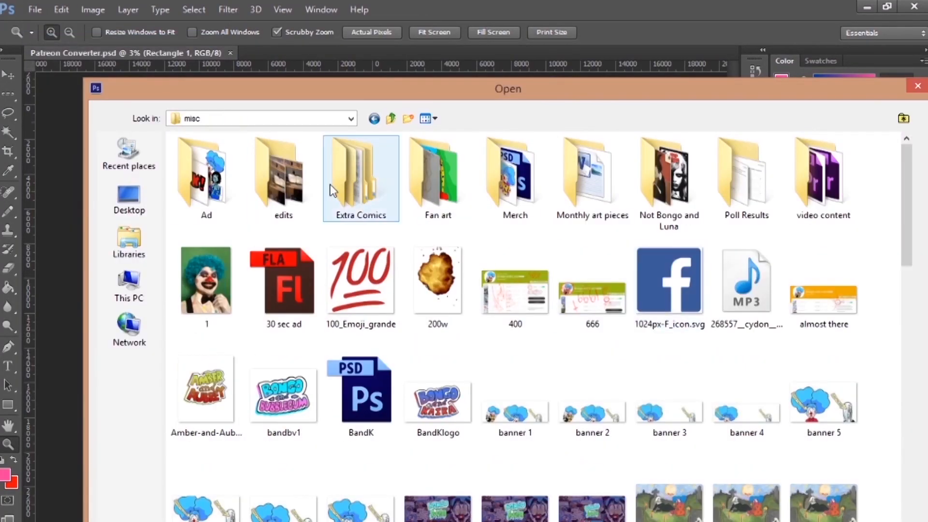
{"action": "left_click", "coordinate": [451, 199]}
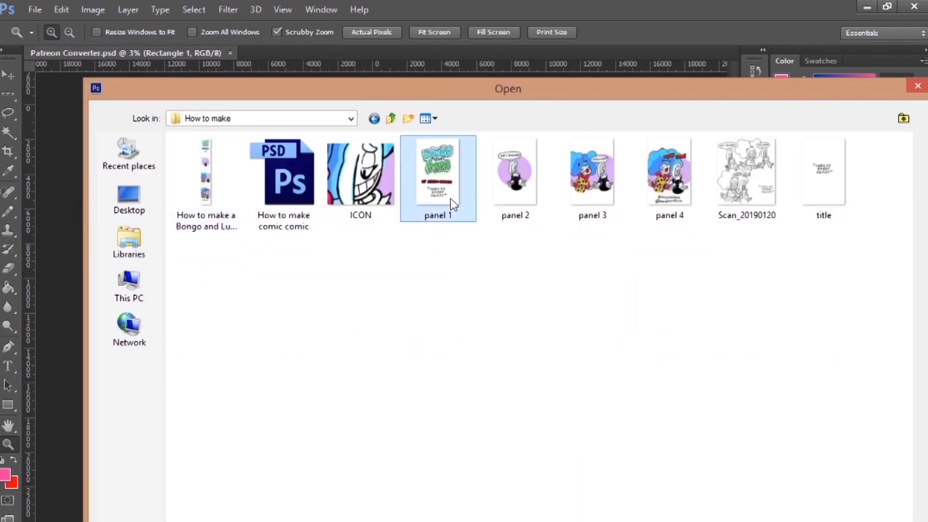
{"action": "left_click", "coordinate": [663, 166], "text": "shift"}
{"action": "key", "text": "Return"}
{"action": "left_click", "coordinate": [9, 75]}
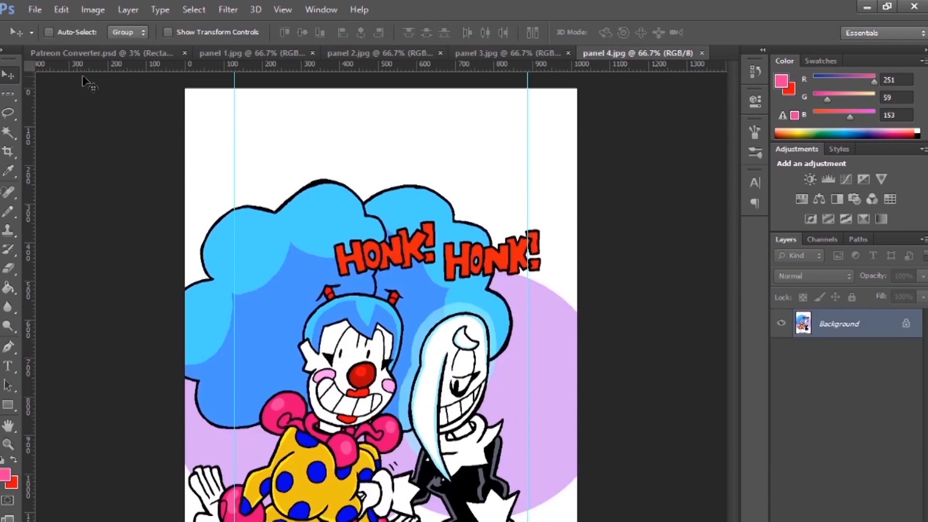
Copy panel 1 into the tall Patreon Converter.psd page and close panel 1.jpg
{"action": "left_click", "coordinate": [116, 54]}
{"action": "left_click", "coordinate": [291, 54]}
{"action": "left_click_drag", "start_coordinate": [300, 159], "coordinate": [386, 214]}
{"action": "left_click", "coordinate": [311, 54]}
Copy panel 2 into Patreon Converter.psd below panel 1 and close panel 2.jpg
{"action": "left_click", "coordinate": [318, 52]}
{"action": "left_click_drag", "start_coordinate": [334, 174], "coordinate": [433, 279]}
{"action": "left_click", "coordinate": [290, 52]}
{"action": "left_click", "coordinate": [353, 52]}
Copy panel 3 into Patreon Converter.psd below panel 2 and close panel 3.jpg
{"action": "left_click", "coordinate": [241, 52]}
{"action": "left_click_drag", "start_coordinate": [309, 203], "coordinate": [382, 315]}
{"action": "left_click", "coordinate": [289, 53]}
{"action": "left_click", "coordinate": [352, 53]}
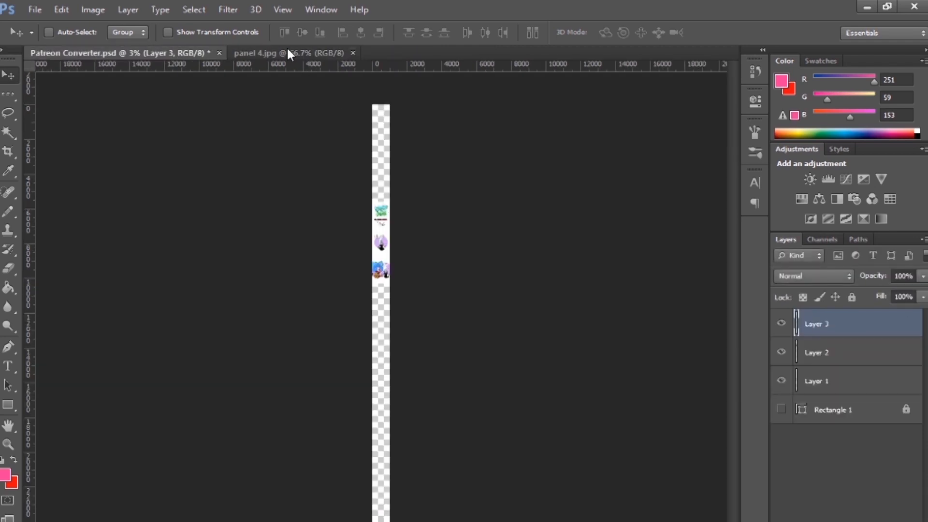
Copy panel 4 into Patreon Converter.psd below panel 3 and select all four panel layers
{"action": "left_click", "coordinate": [289, 53]}
{"action": "left_click_drag", "start_coordinate": [207, 107], "coordinate": [442, 333]}
{"action": "left_click", "coordinate": [860, 413], "text": "shift"}
Try successive canvas heights for the stacked panels, including 350 inches
{"action": "left_click", "coordinate": [93, 9]}
{"action": "left_click", "coordinate": [133, 128]}
{"action": "type", "text": "0"}
{"action": "key", "text": "Return"}
{"action": "left_click", "coordinate": [93, 9]}
{"action": "left_click", "coordinate": [133, 127]}
{"action": "type", "text": "350"}
{"action": "left_click", "coordinate": [617, 193]}
{"action": "left_click", "coordinate": [93, 9]}
{"action": "left_click", "coordinate": [132, 128]}
{"action": "key", "text": "Return"}
Set the canvas height to 275 inches and adjust the height once more to fit the stacked panels
{"action": "left_click", "coordinate": [93, 9]}
{"action": "left_click", "coordinate": [133, 128]}
{"action": "type", "text": "275"}
{"action": "key", "text": "Return"}
{"action": "key", "text": "ctrl+alt+c"}
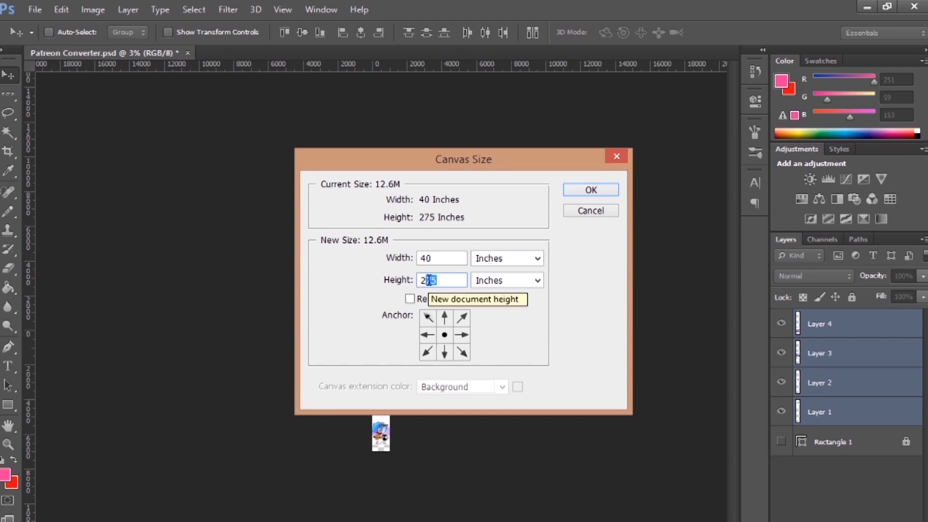
{"action": "key", "text": "Return"}
Save the stacked comic page as a JPG in the How to make folder
{"action": "left_click", "coordinate": [34, 9]}
{"action": "left_click", "coordinate": [83, 184]}
{"action": "double_click", "coordinate": [514, 208]}
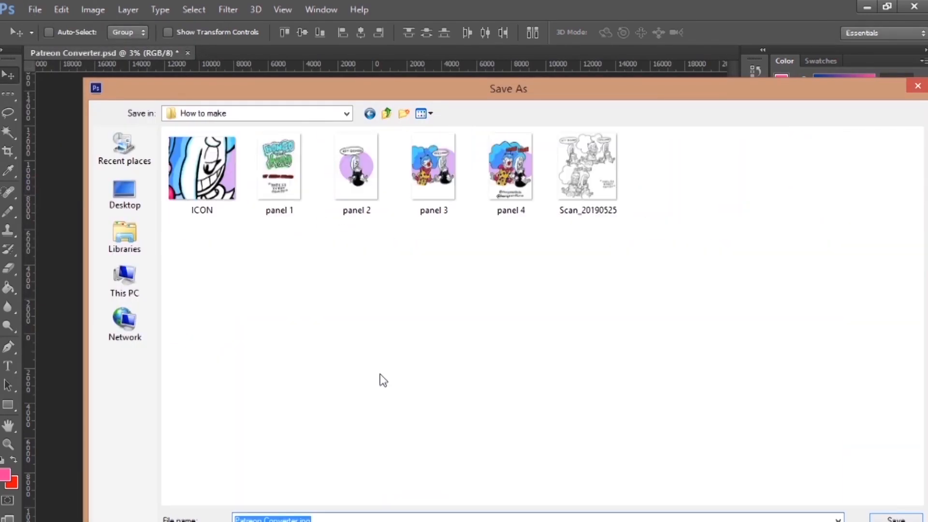
{"action": "key", "text": "Return"}
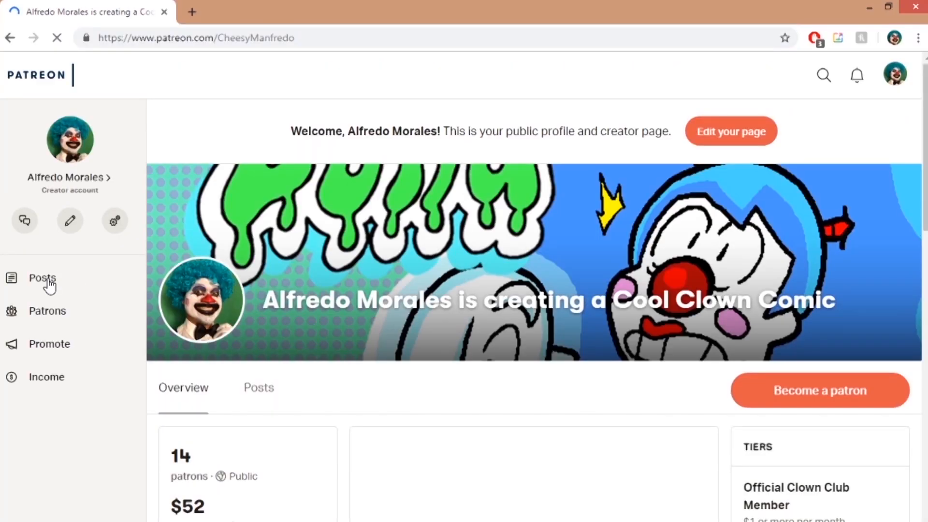
Start a new post on the Patreon creator page
{"action": "left_click", "coordinate": [49, 285]}
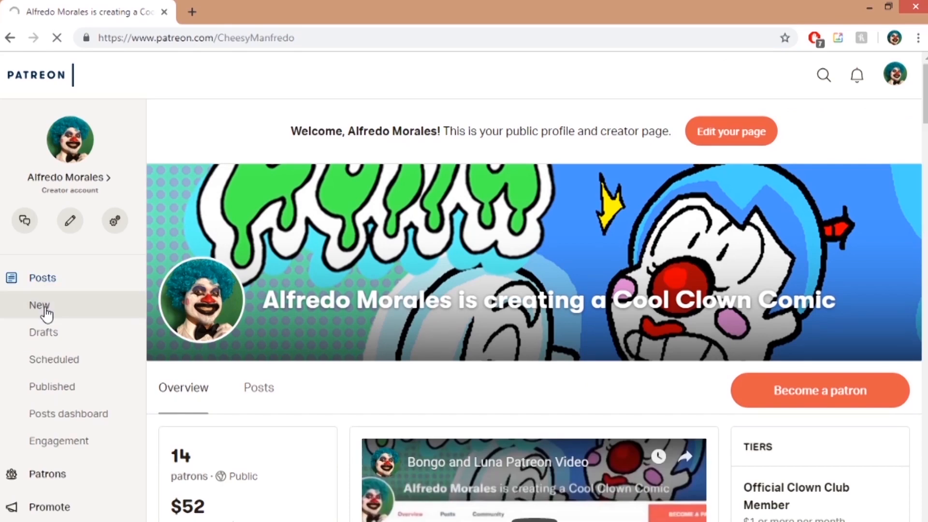
{"action": "left_click", "coordinate": [45, 309]}
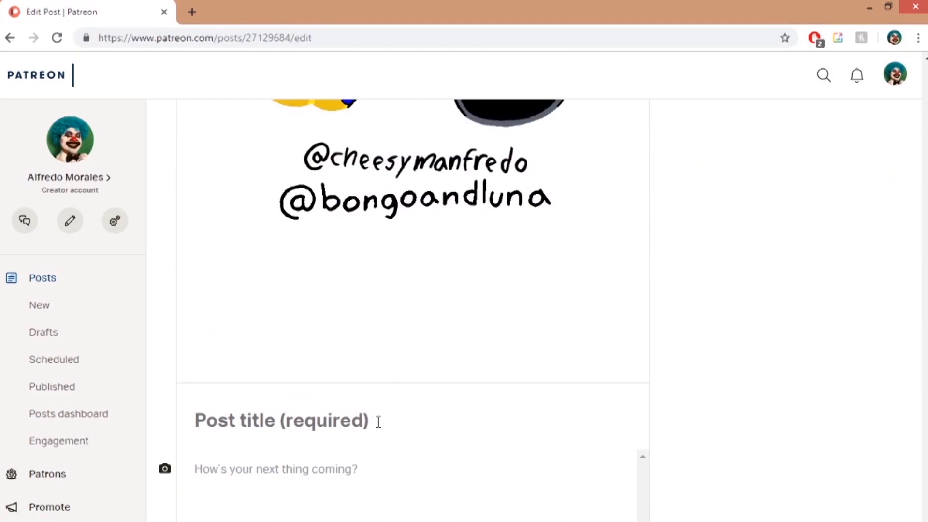